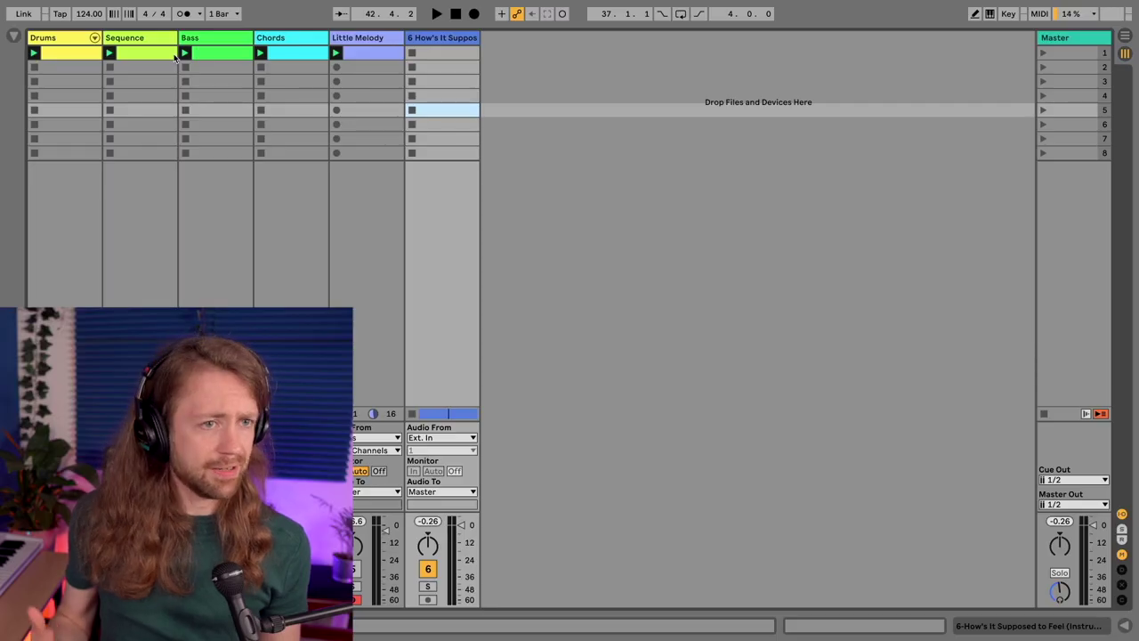
Step: Duplicate the Drums clip into scene 2 and name the original 'full beat'
click(135, 52)
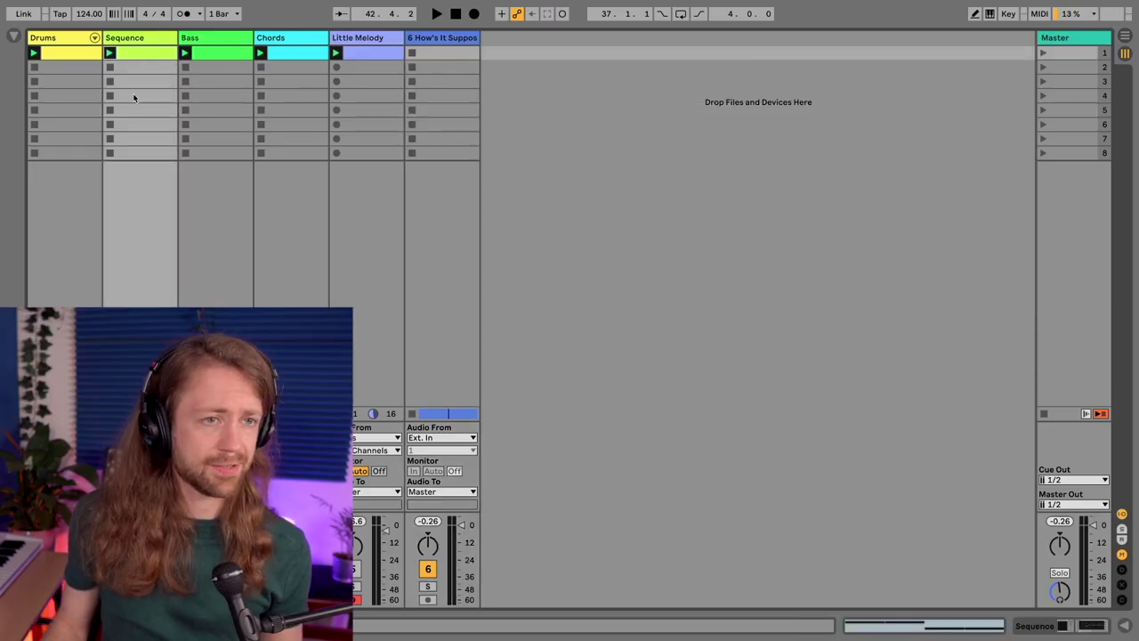
click(70, 56)
key(super+d)
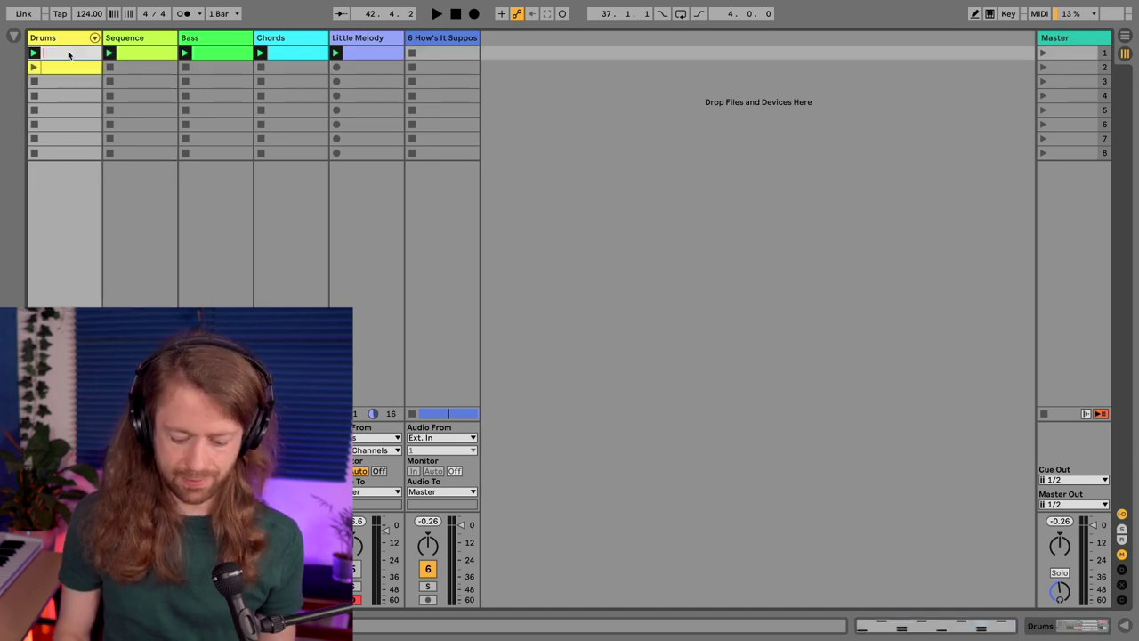
click(69, 54)
text(full beat)
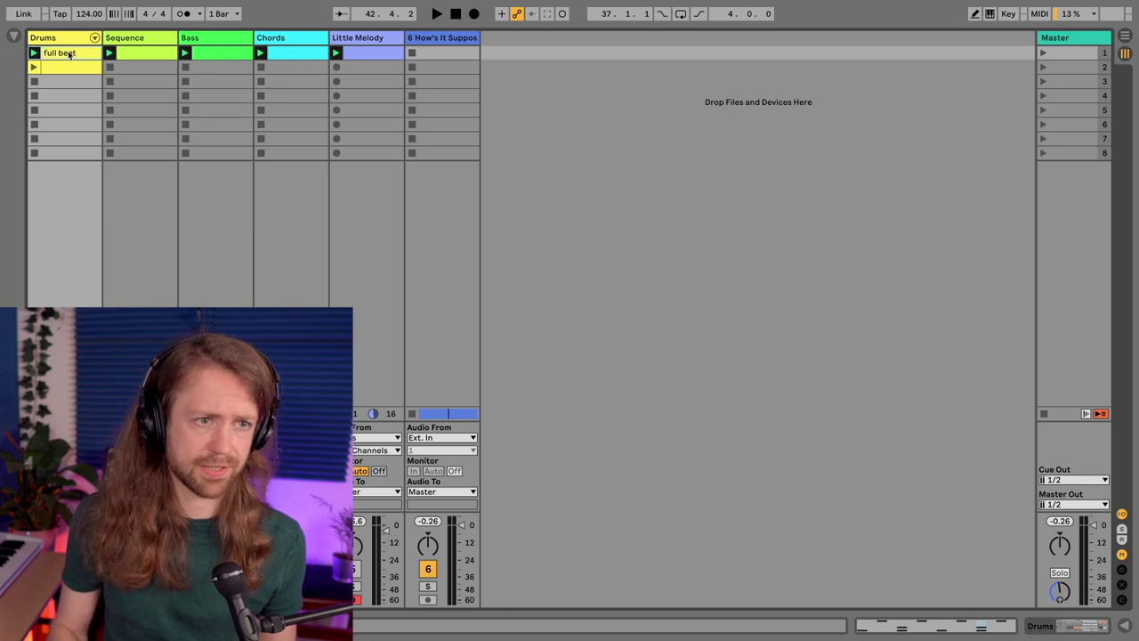
Step: Delete the four closed hi-hat notes from the copied drum clip
double_click(71, 68)
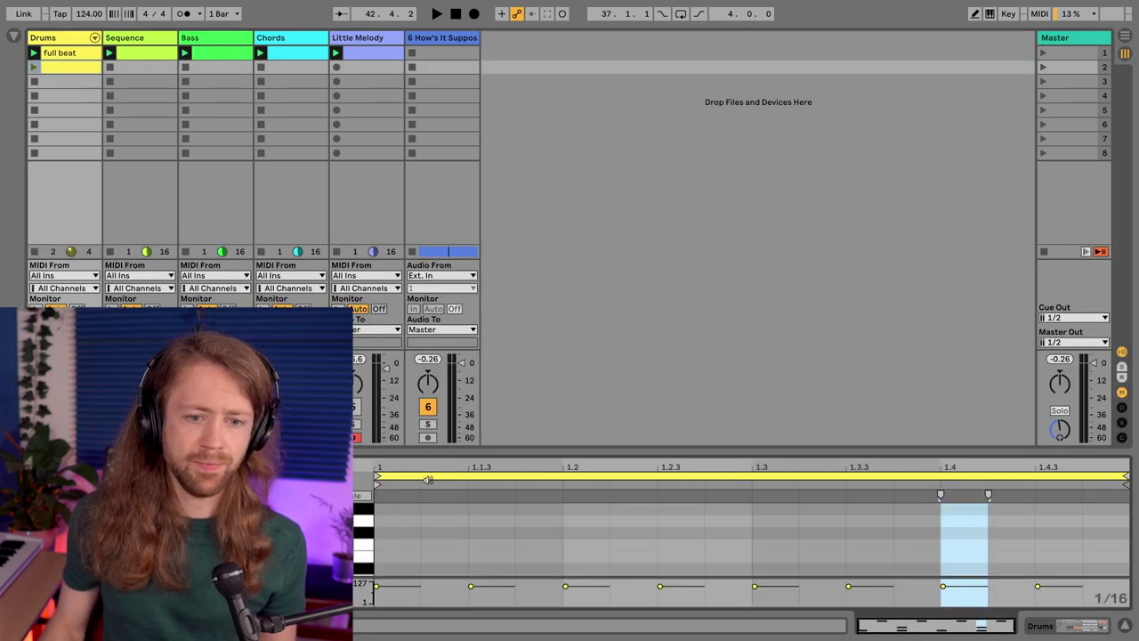
drag(431, 459, 431, 186)
drag(466, 370, 1101, 432)
key(Delete)
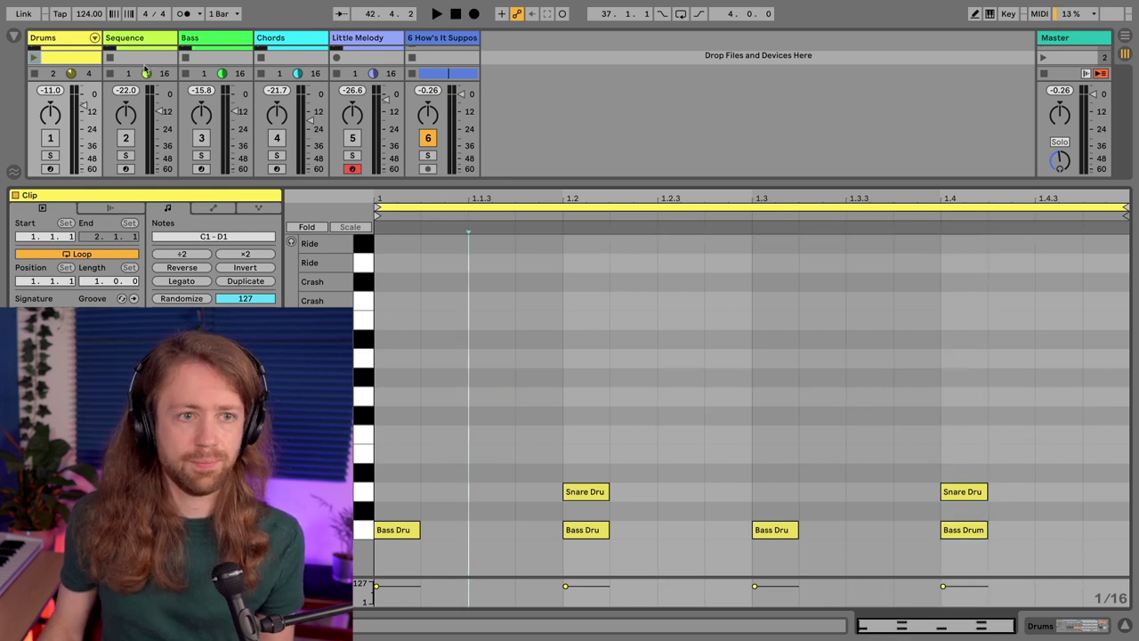
drag(725, 183, 726, 374)
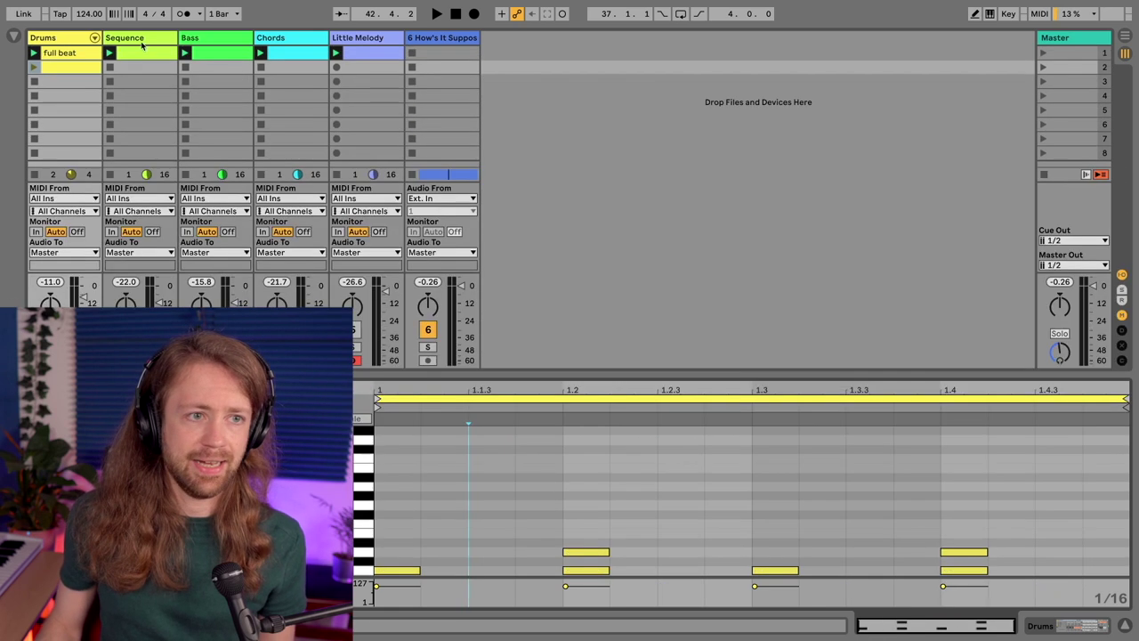
Step: Name the copied drum clip 'No Hihat', correcting the typo
click(51, 69)
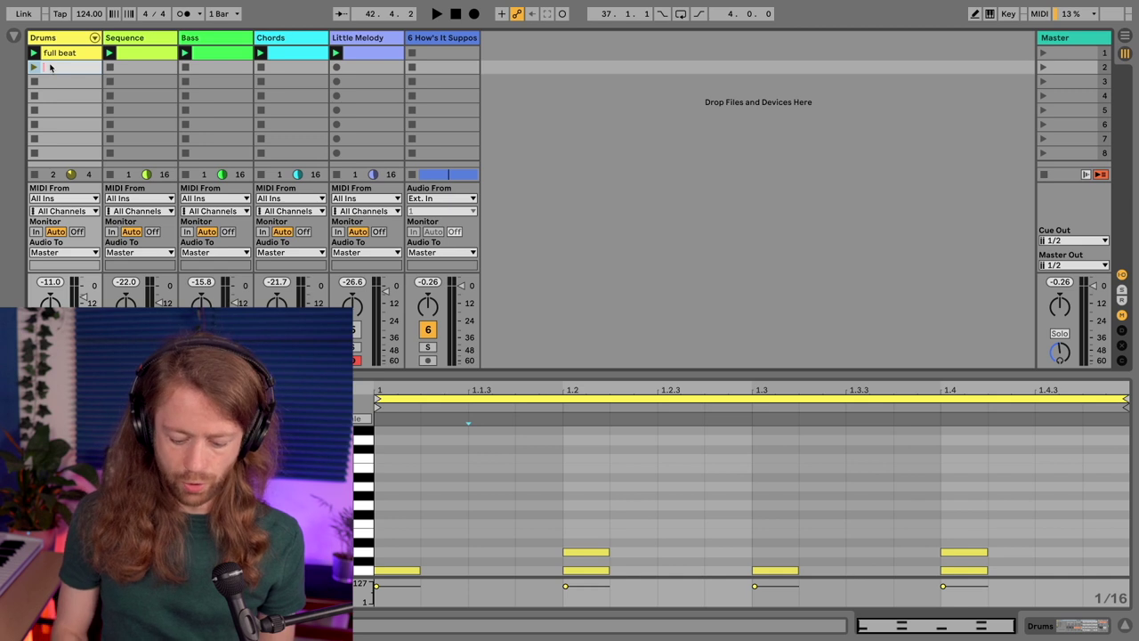
text(No Hihaht)
key(Return)
key(ctrl+r)
text(N)
key(Return)
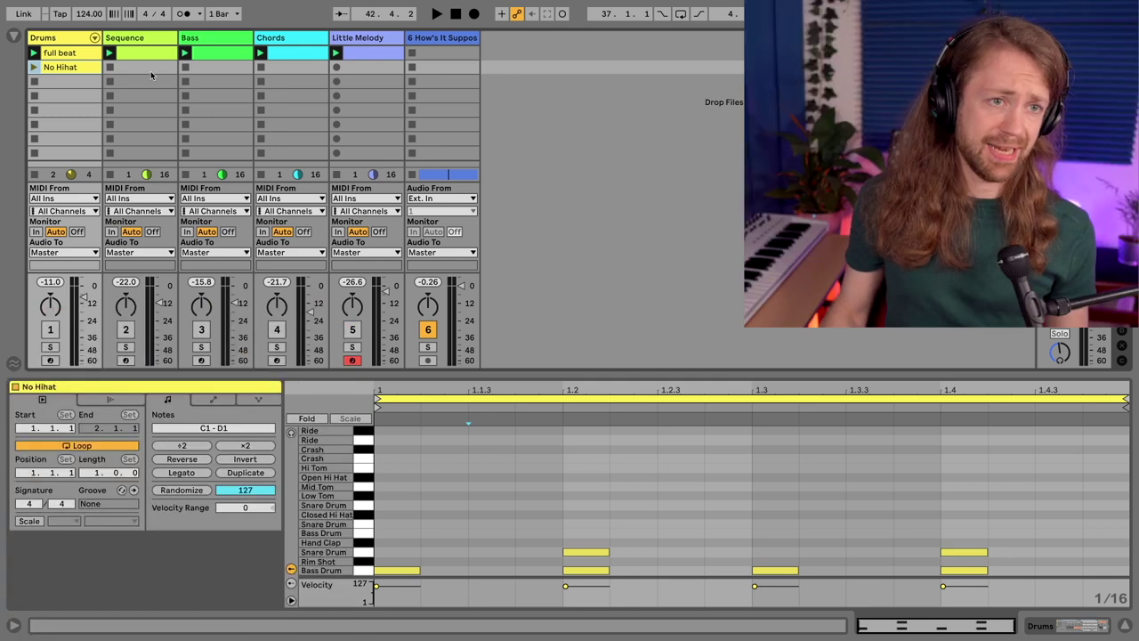
Step: Paste a copy of the first Bass clip into the second Bass slot
click(226, 56)
click(228, 68)
key(ctrl+v)
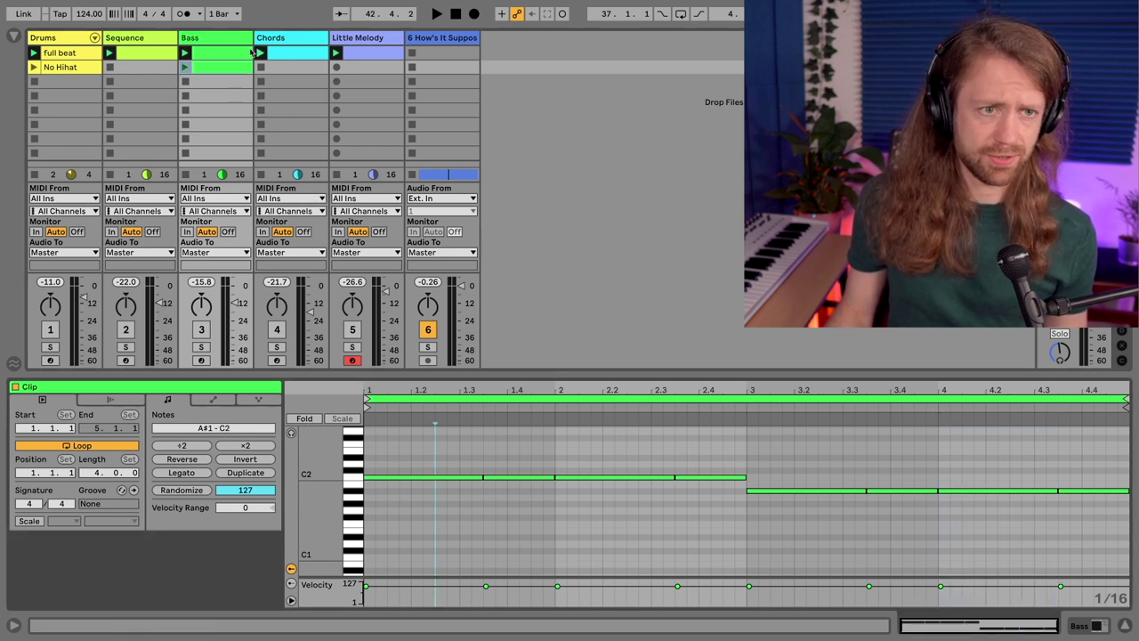
key(shift+Tab)
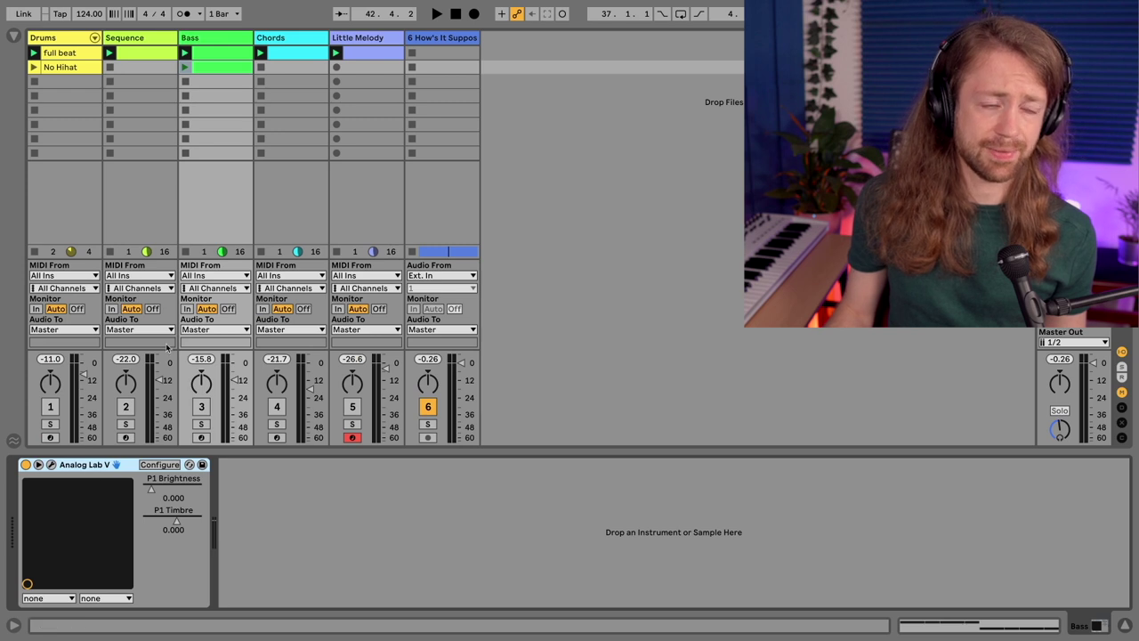
Step: Open the second bass clip's Envelopes and choose Analog Lab P1 Brightness
double_click(208, 68)
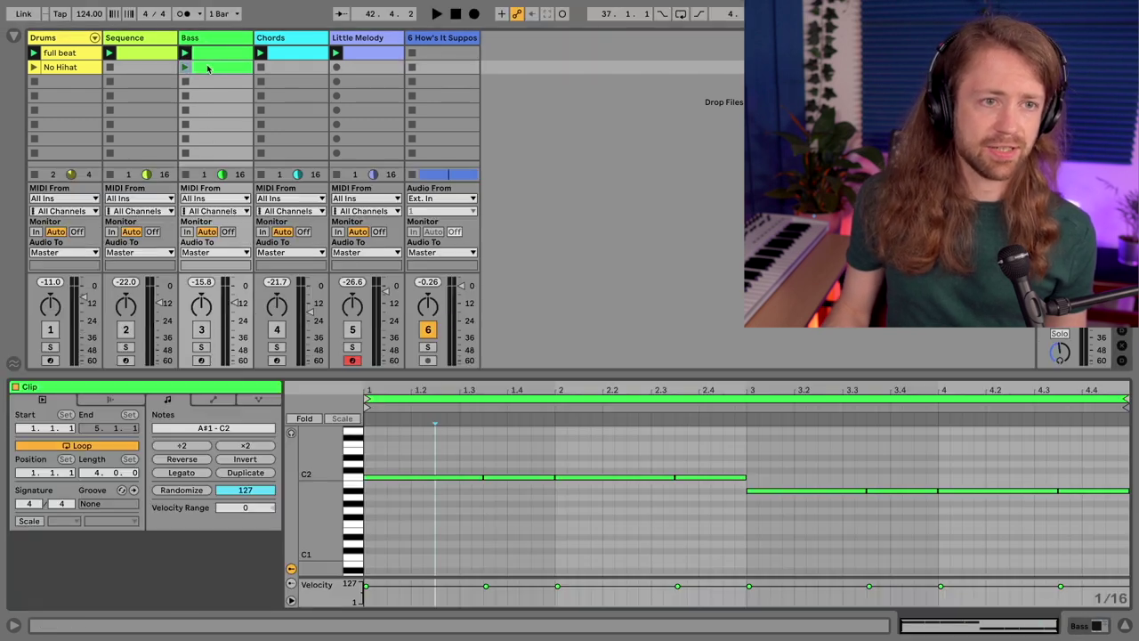
click(211, 399)
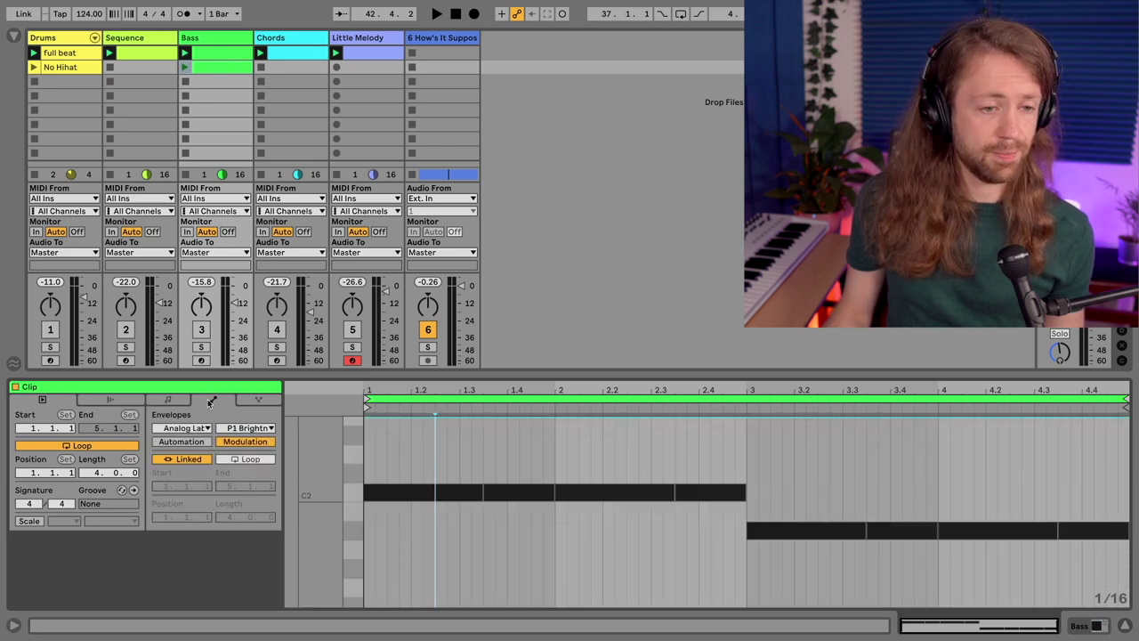
click(420, 435)
click(432, 419)
Step: Solo Bass and drag the Brightness envelope down to 6.30%, comparing against the first clip
click(202, 347)
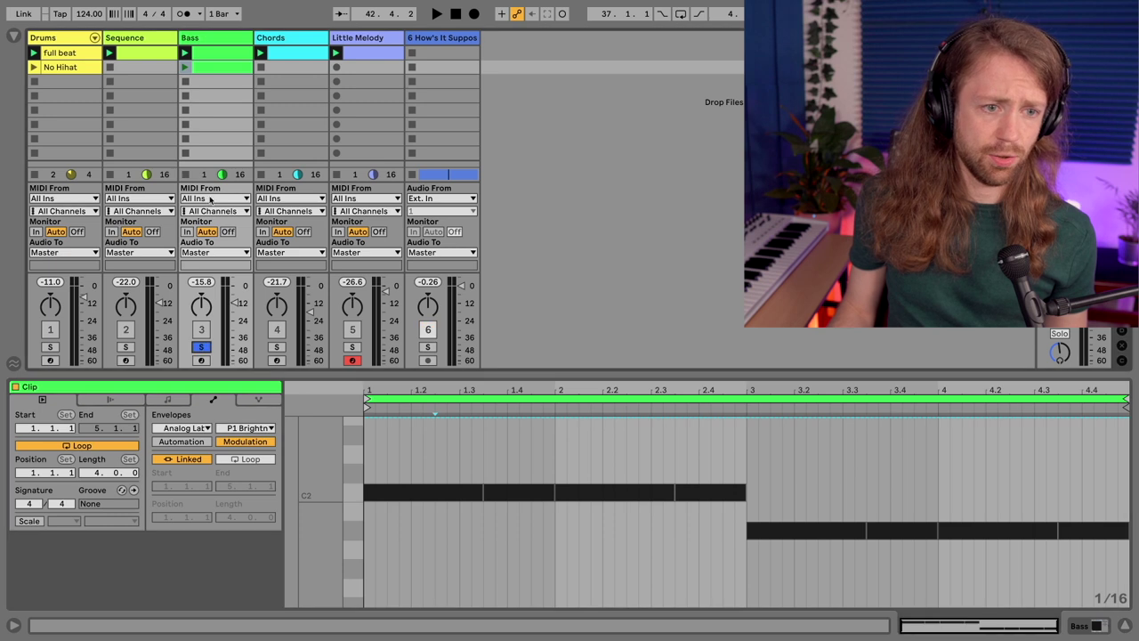
click(184, 67)
click(483, 419)
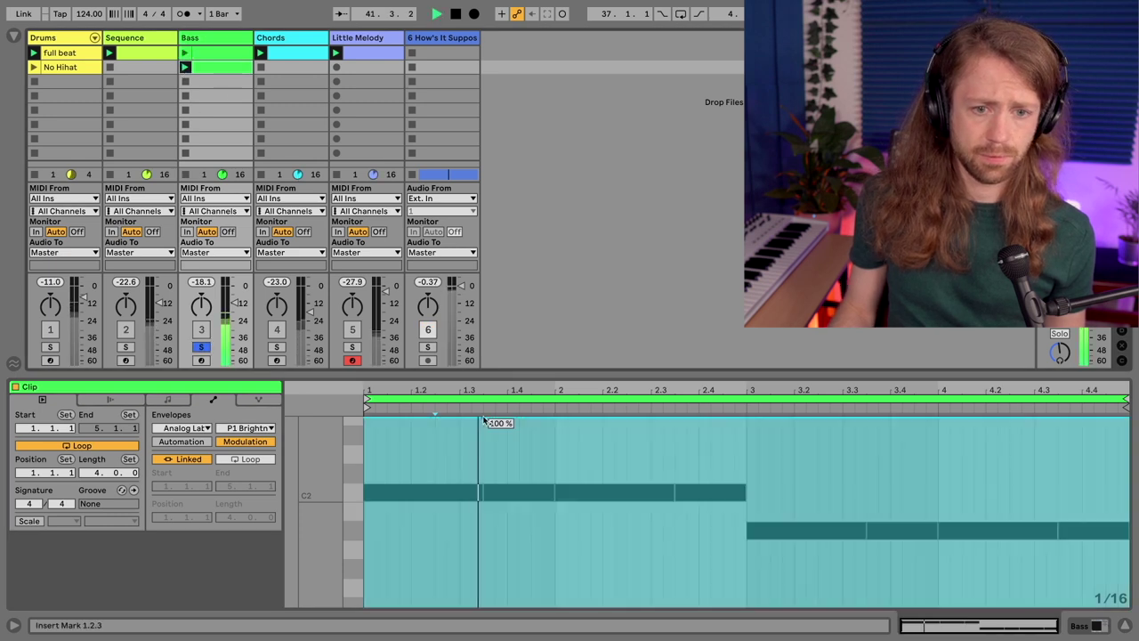
drag(485, 422, 485, 594)
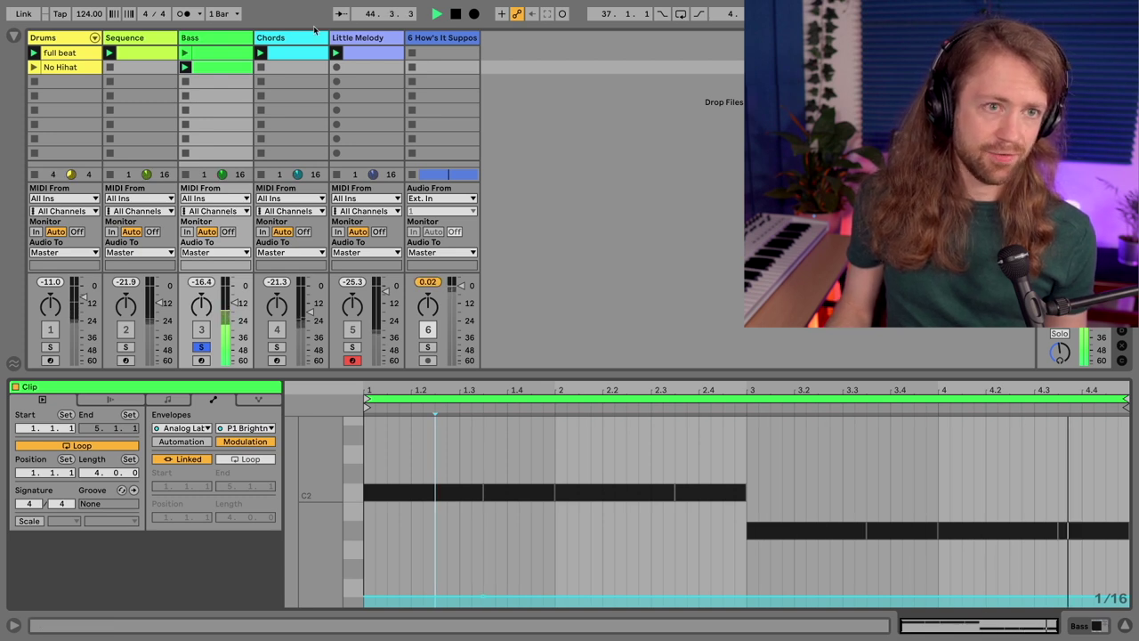
click(187, 52)
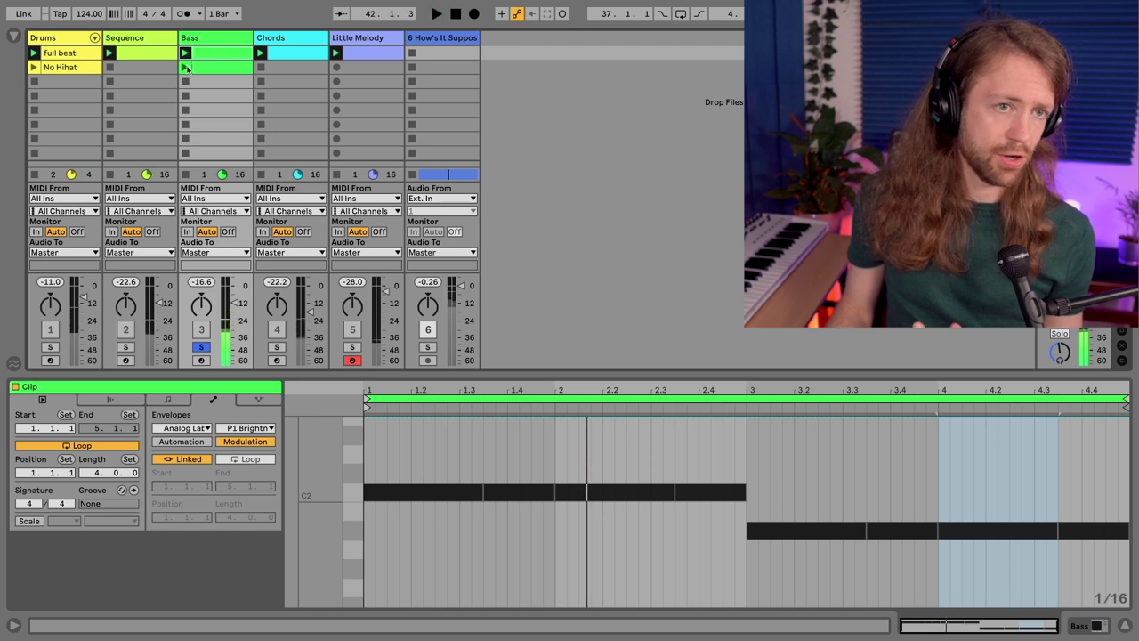
click(435, 533)
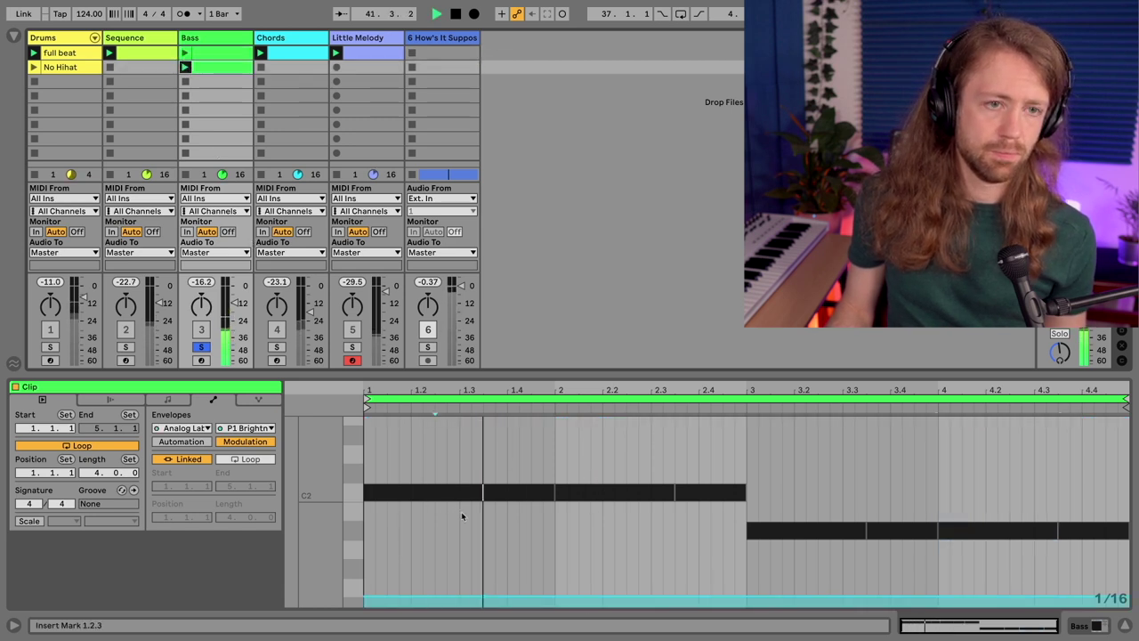
key(space)
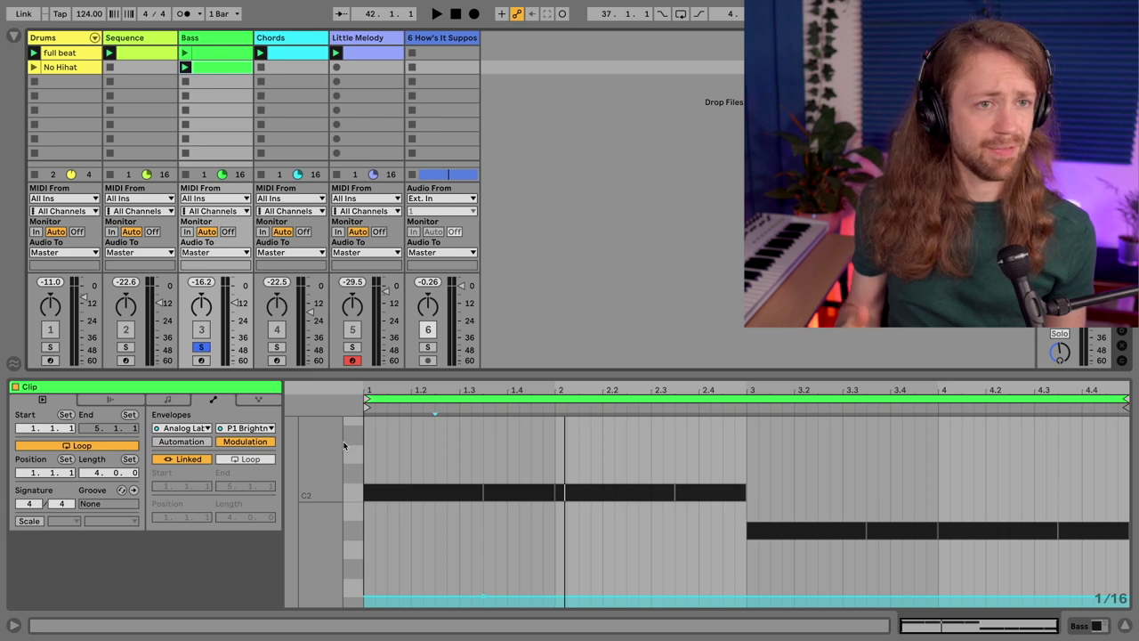
Step: Turn off the Bass solo and name the first bass clip 'bright bass'
click(199, 346)
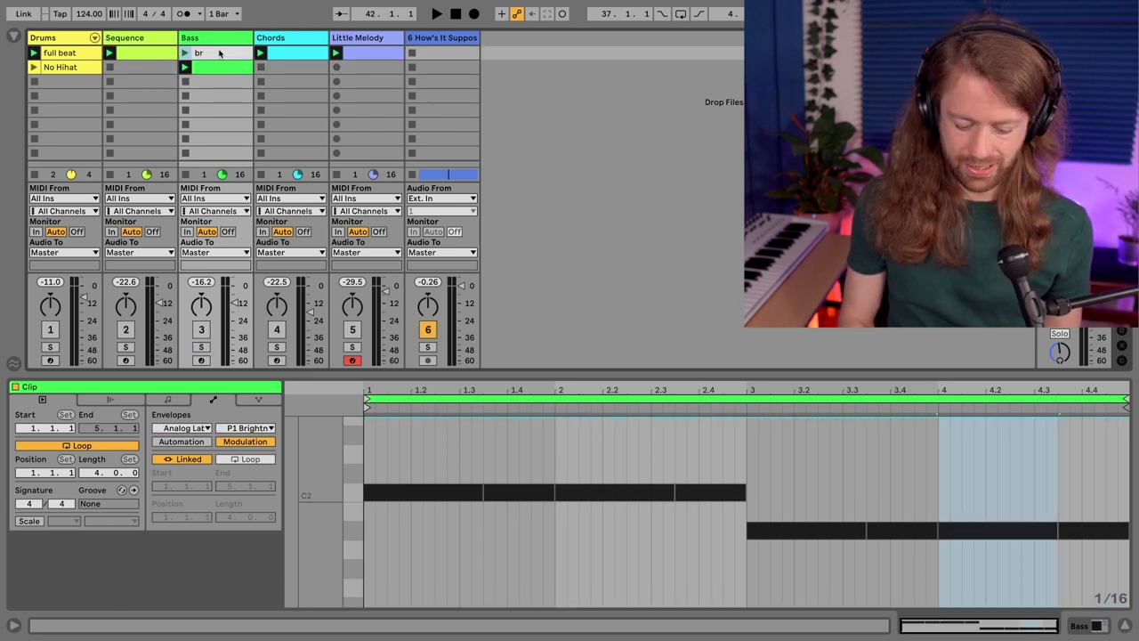
click(220, 53)
text(bright bass)
key(Return)
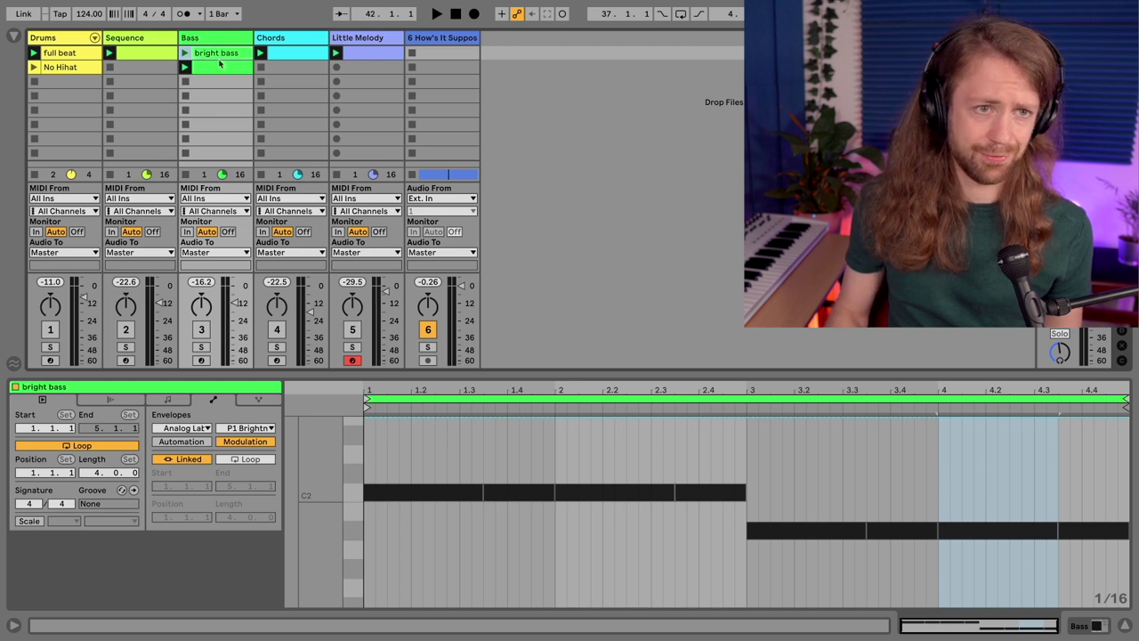
Step: Rename the second bass clip 'filtered bass'
double_click(220, 65)
key(ctrl+r)
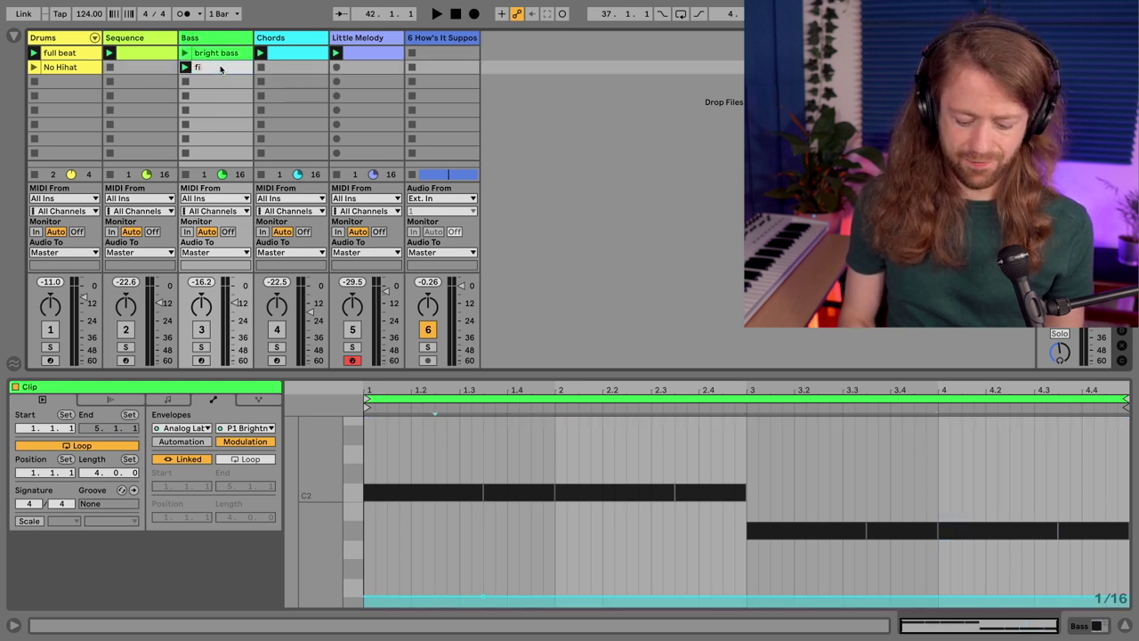
text(filtered bass)
key(Return)
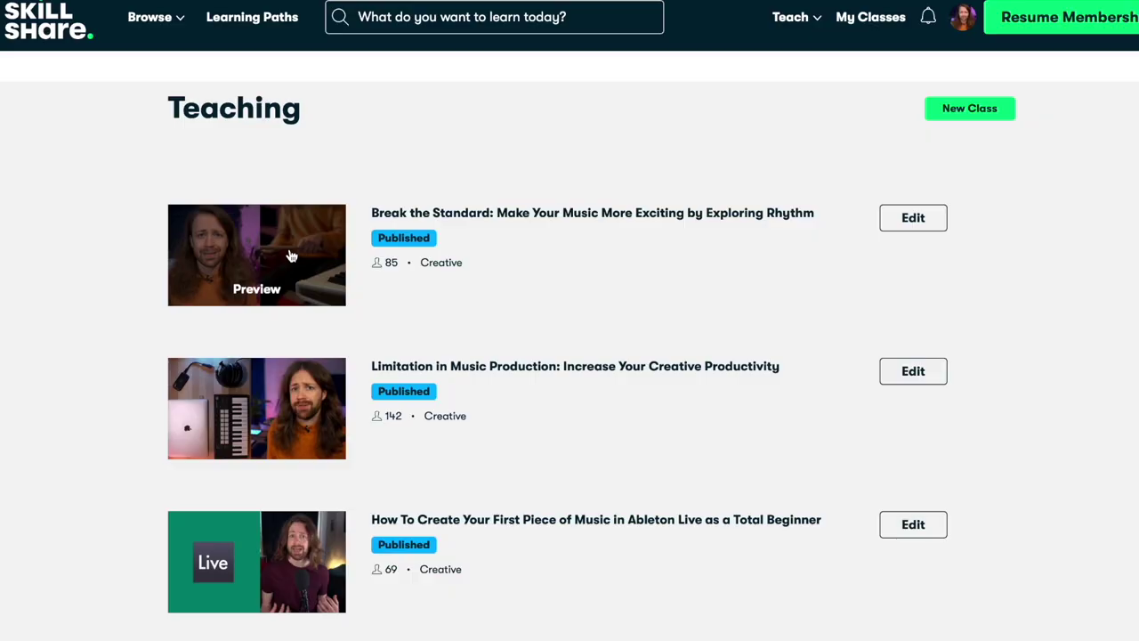
scroll(291, 257, down, 1)
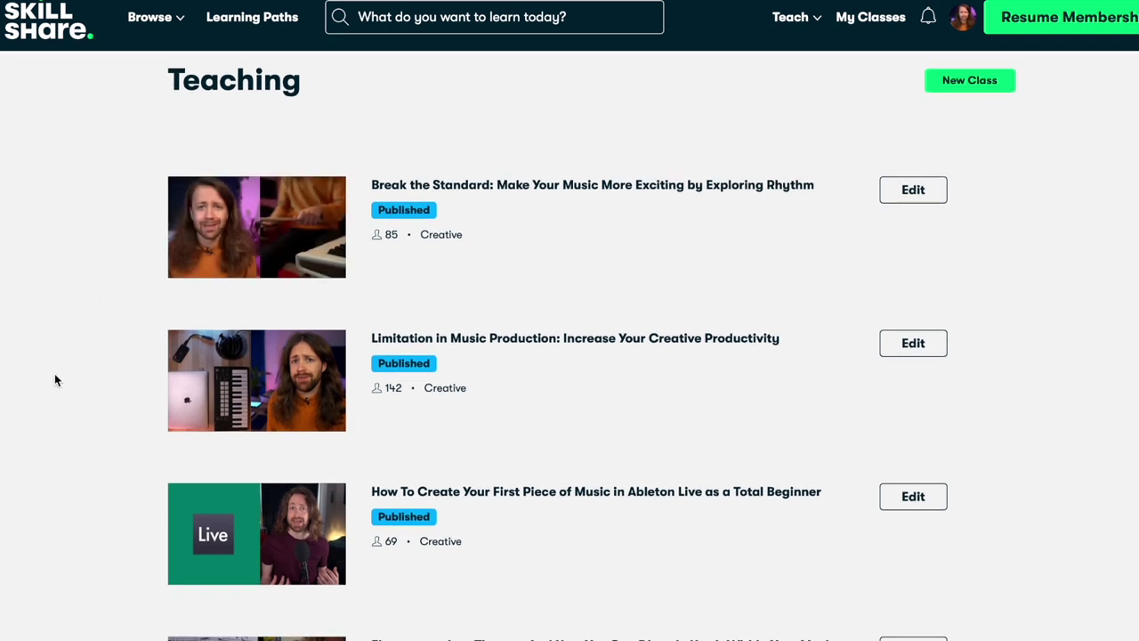
scroll(54, 380, down, 2)
scroll(56, 365, down, 2)
scroll(59, 356, down, 3)
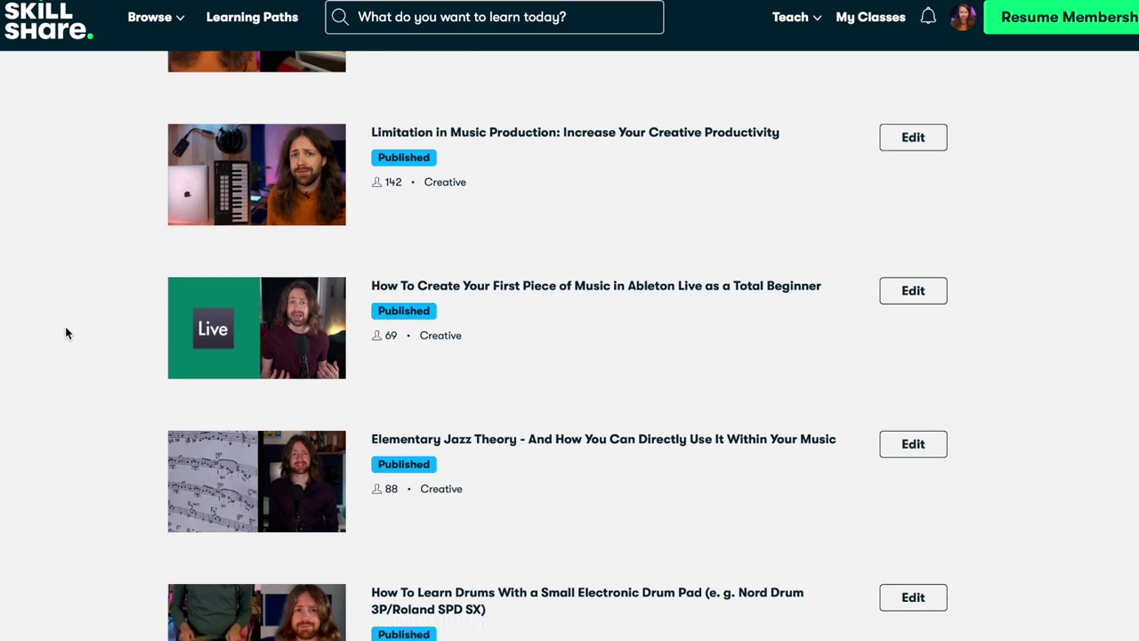
scroll(65, 333, down, 1)
scroll(68, 321, down, 2)
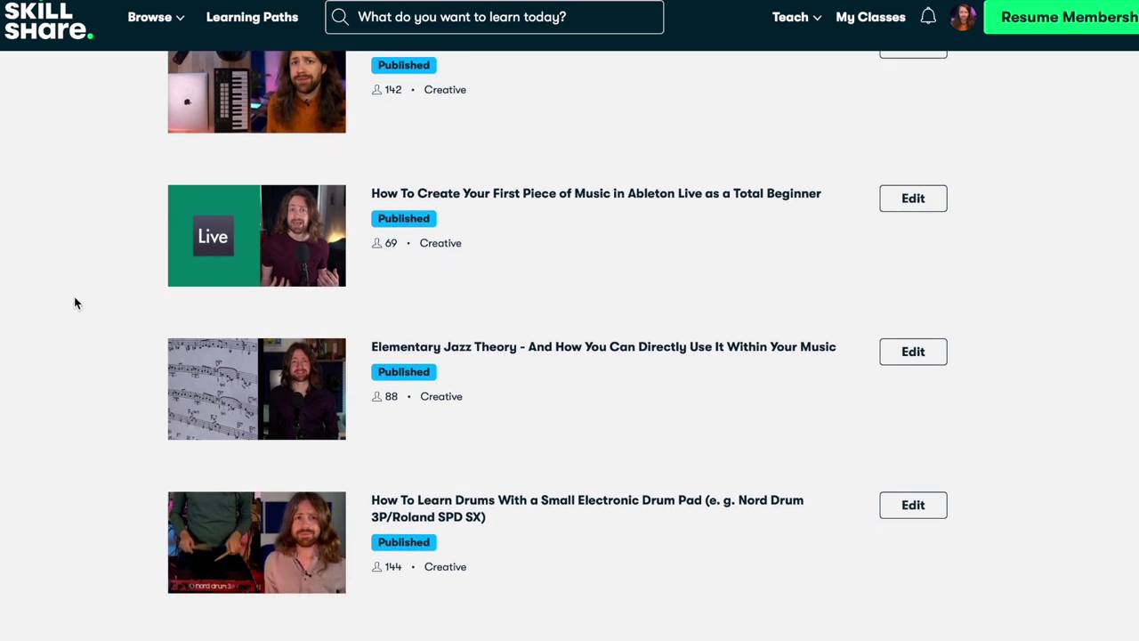
scroll(74, 304, down, 1)
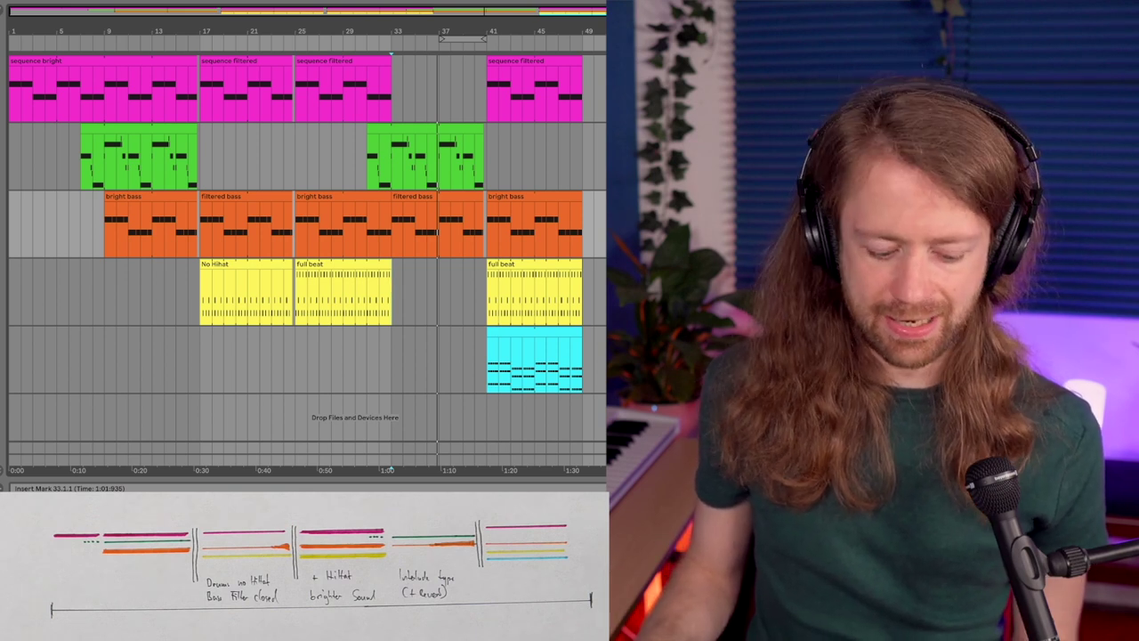
Step: Toggle Automation Mode in Arrangement View to display the automation lines
key(a)
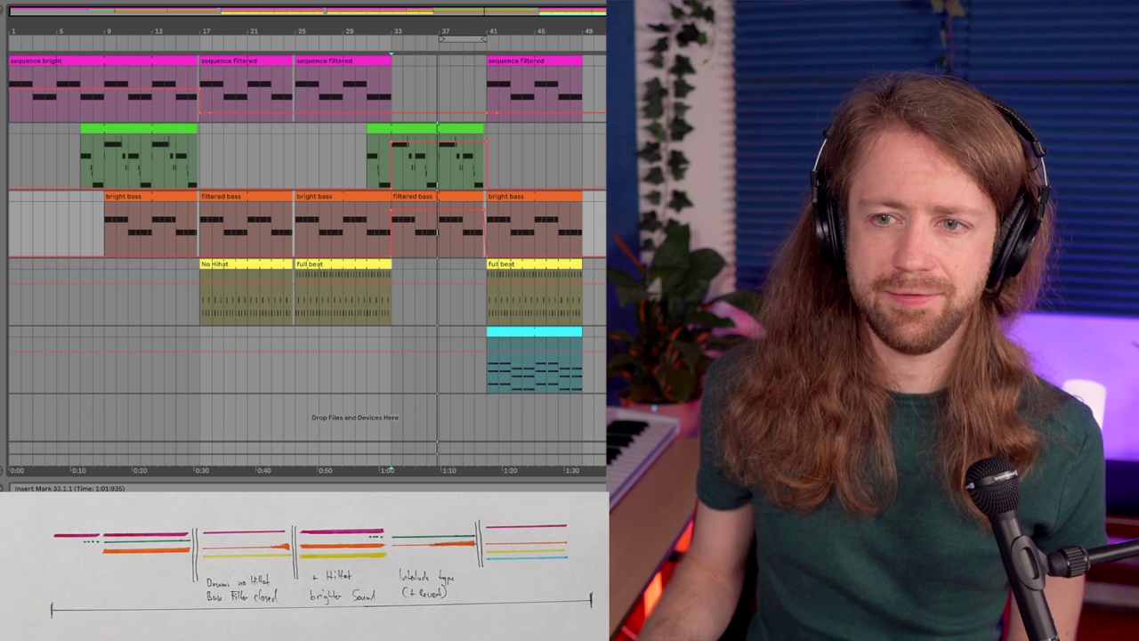